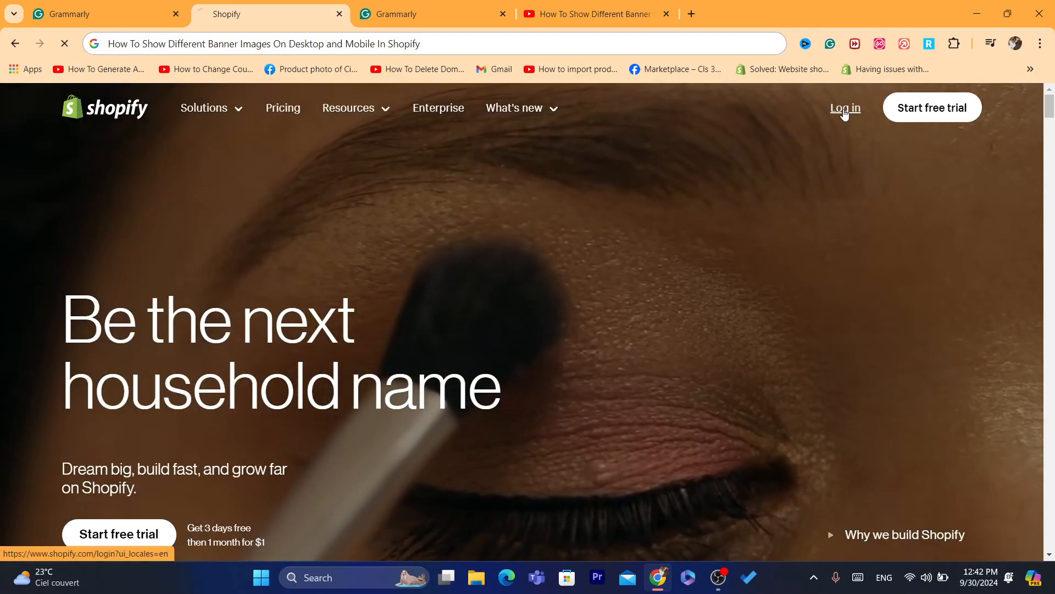
- Log in to the Shopify admin and open the online store's current Dawn theme for customization
left_click(849, 114)
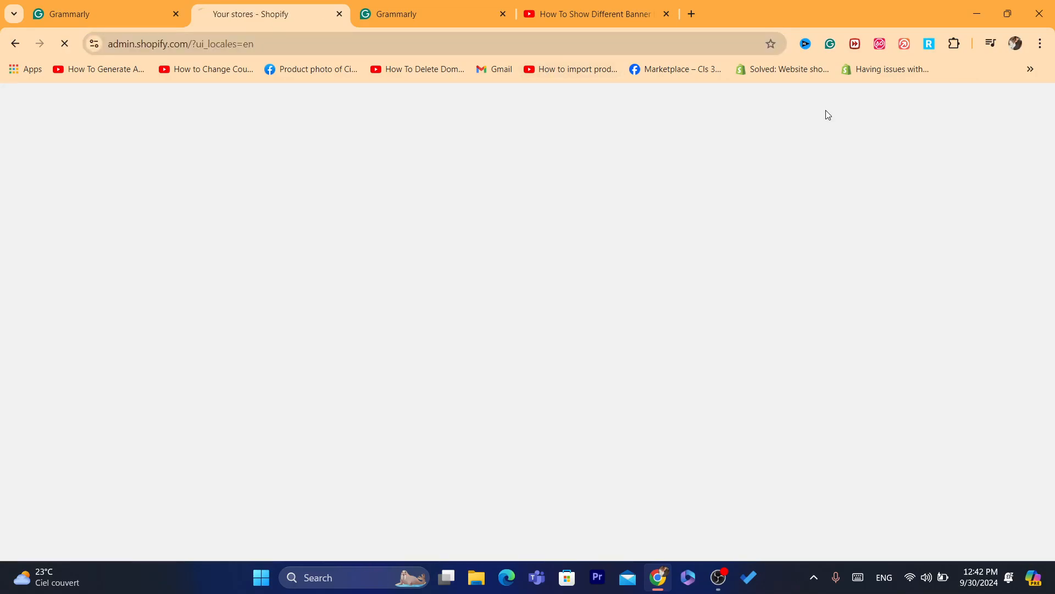
left_click(386, 42)
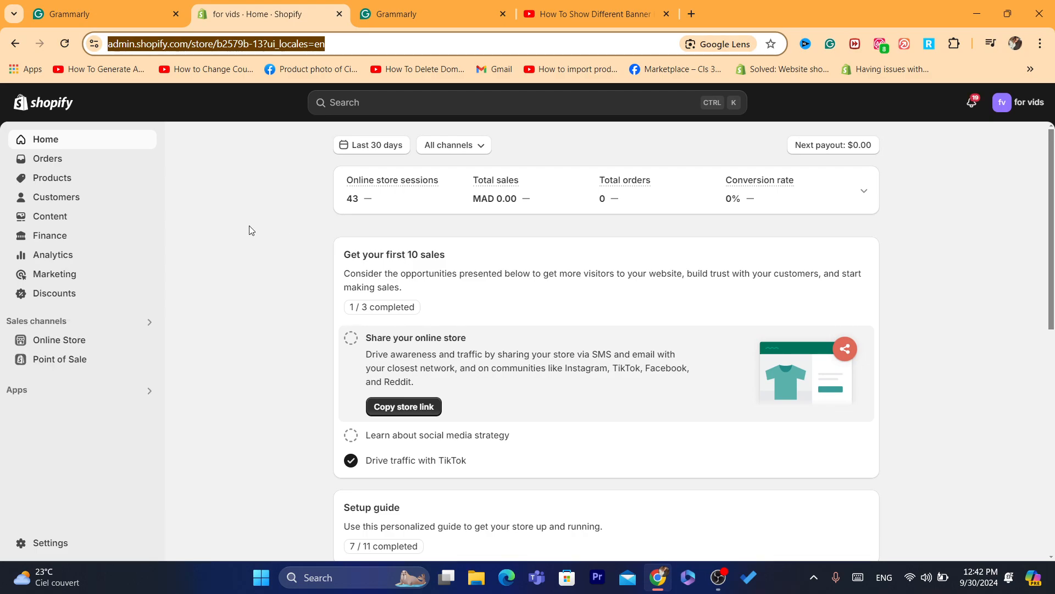
left_click(64, 345)
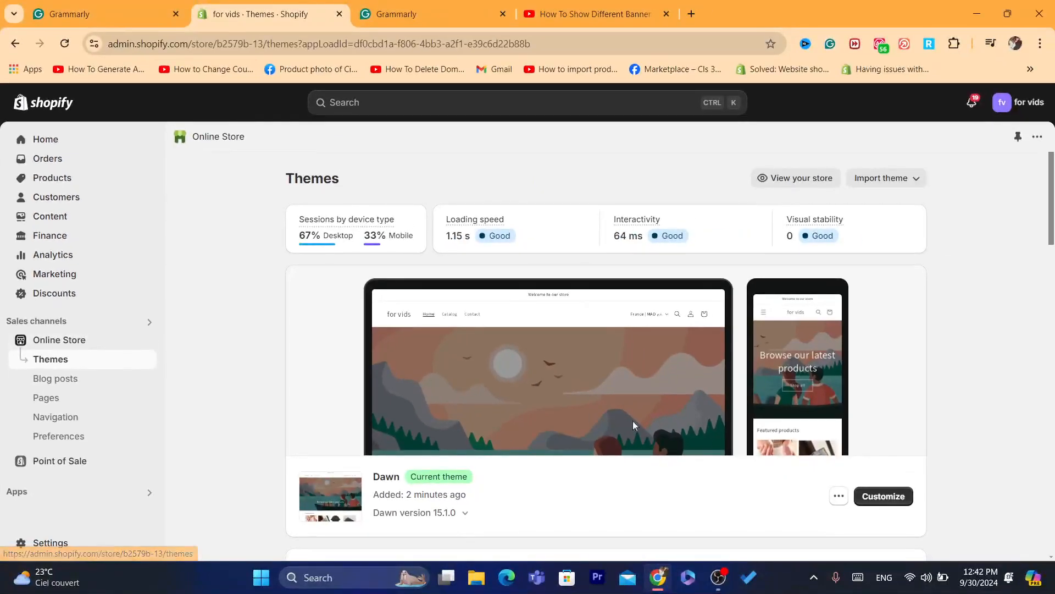
left_click_drag(1051, 187, 1051, 208)
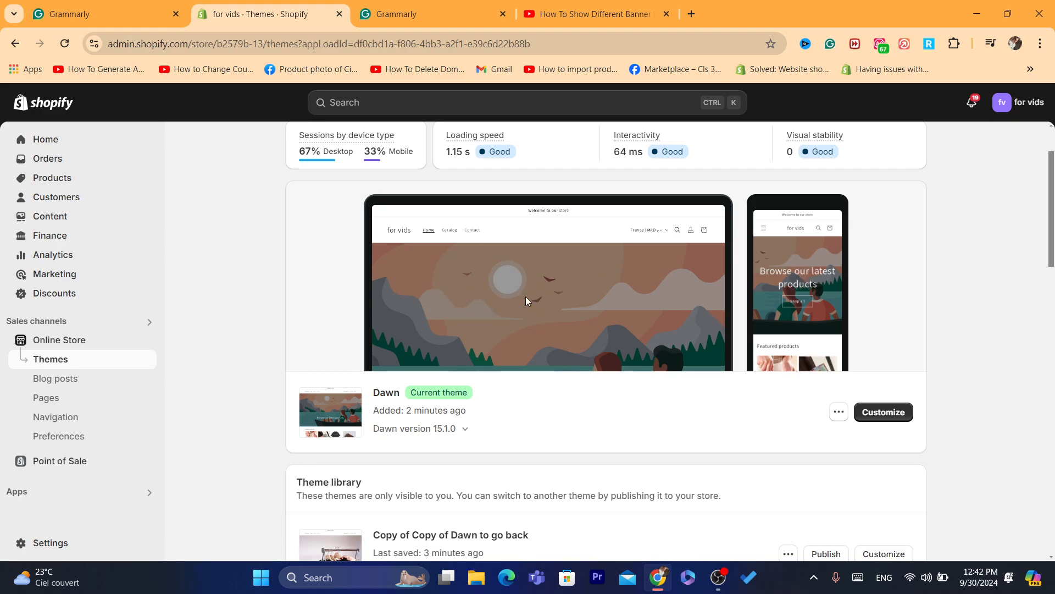
left_click(886, 419)
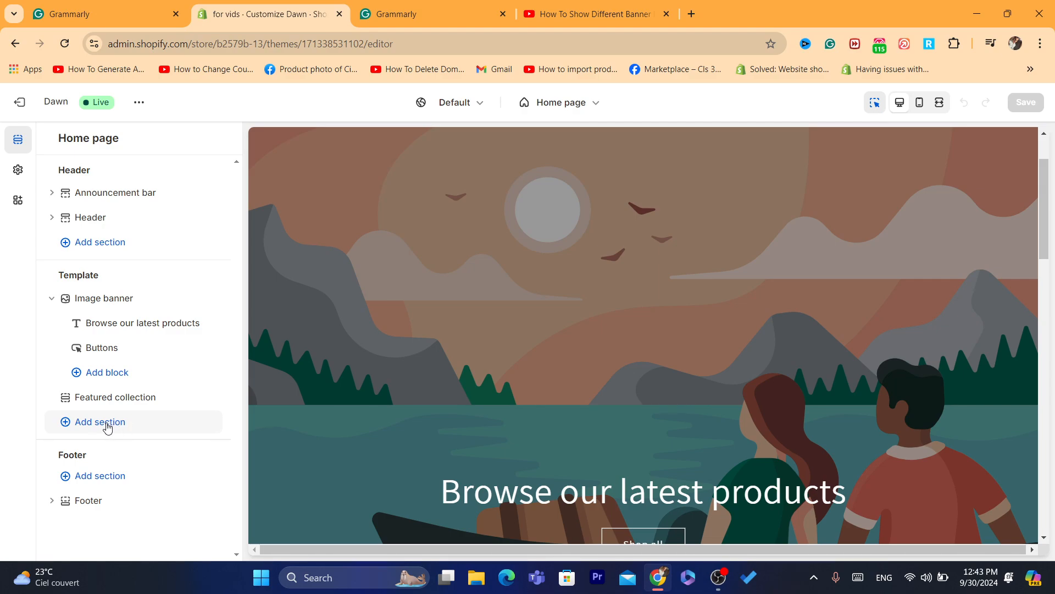
- Add a second Image banner section to the home page template and place it directly below the first image banner
left_click(89, 430)
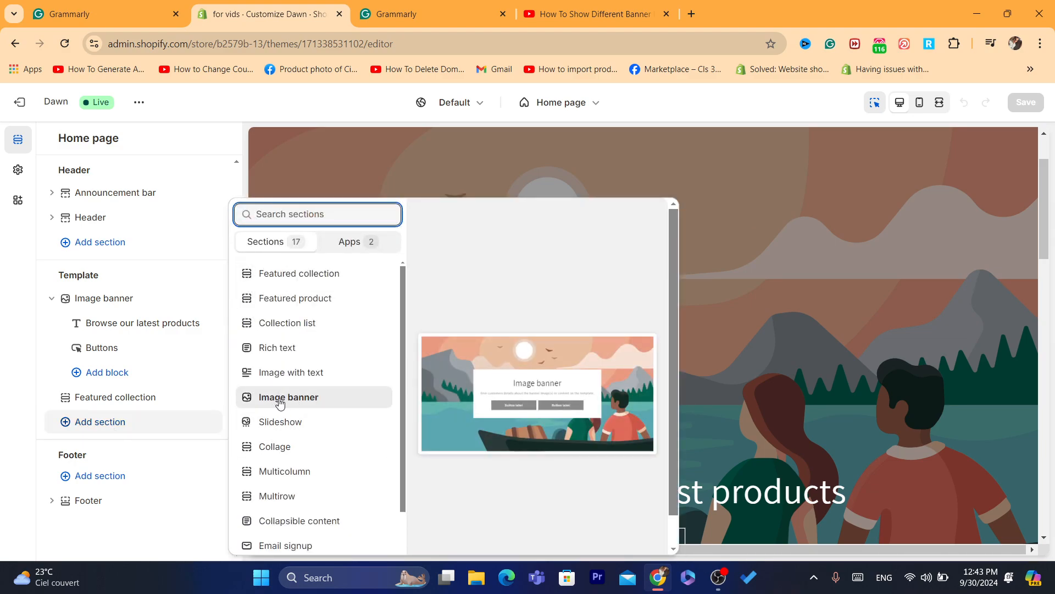
left_click(285, 406)
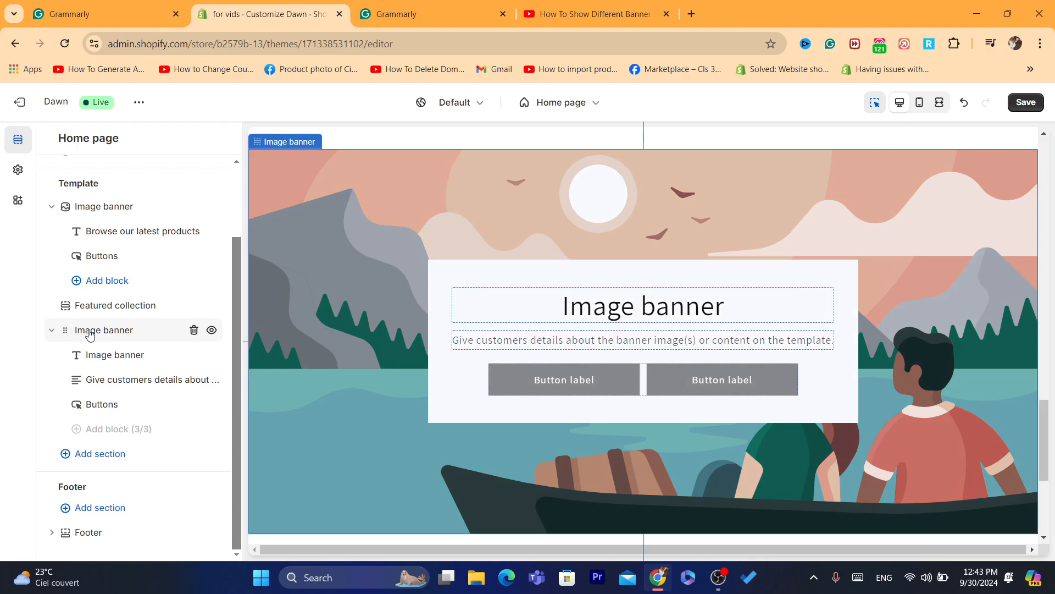
left_click_drag(90, 334, 96, 308)
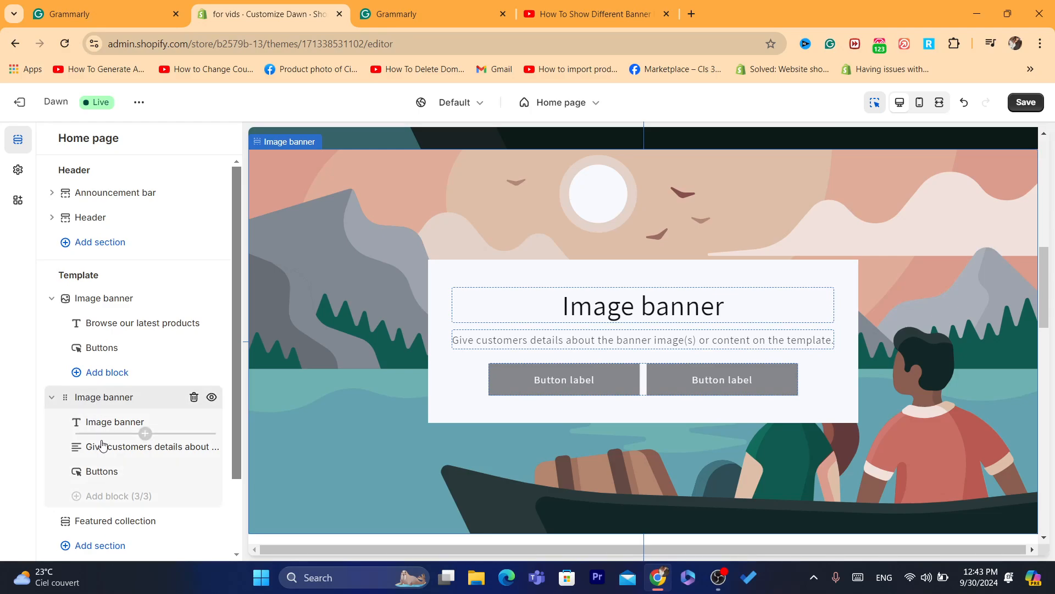
left_click(91, 397)
left_click_drag(94, 406, 101, 439)
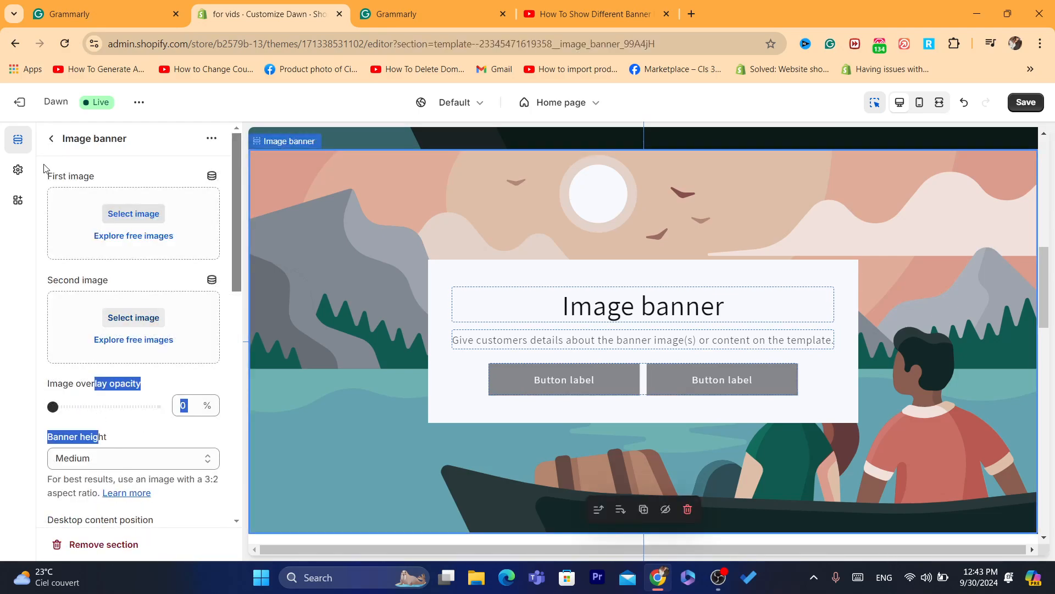
left_click(52, 138)
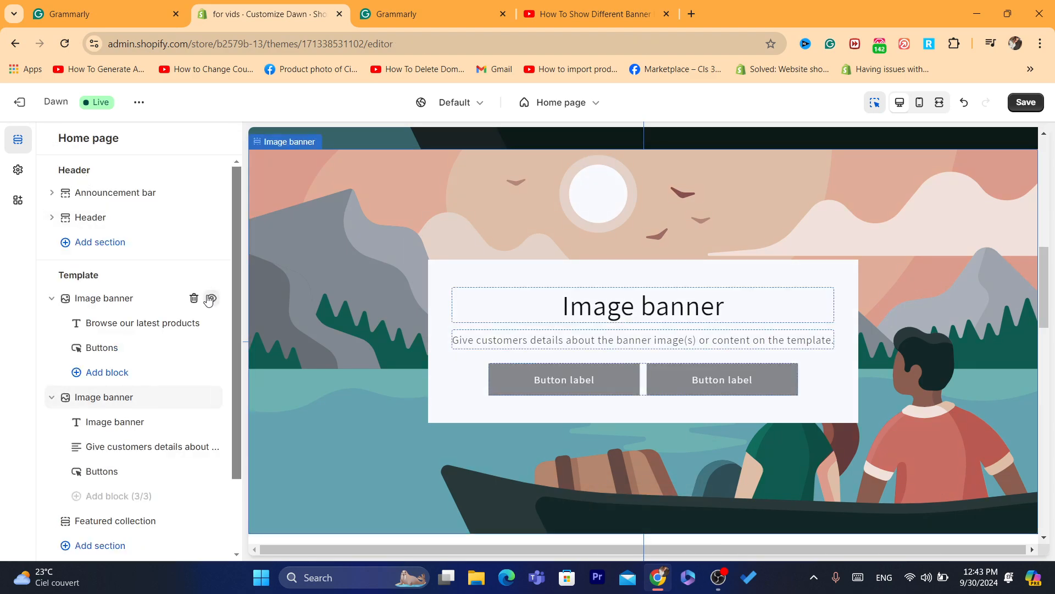
mouse_move(209, 298)
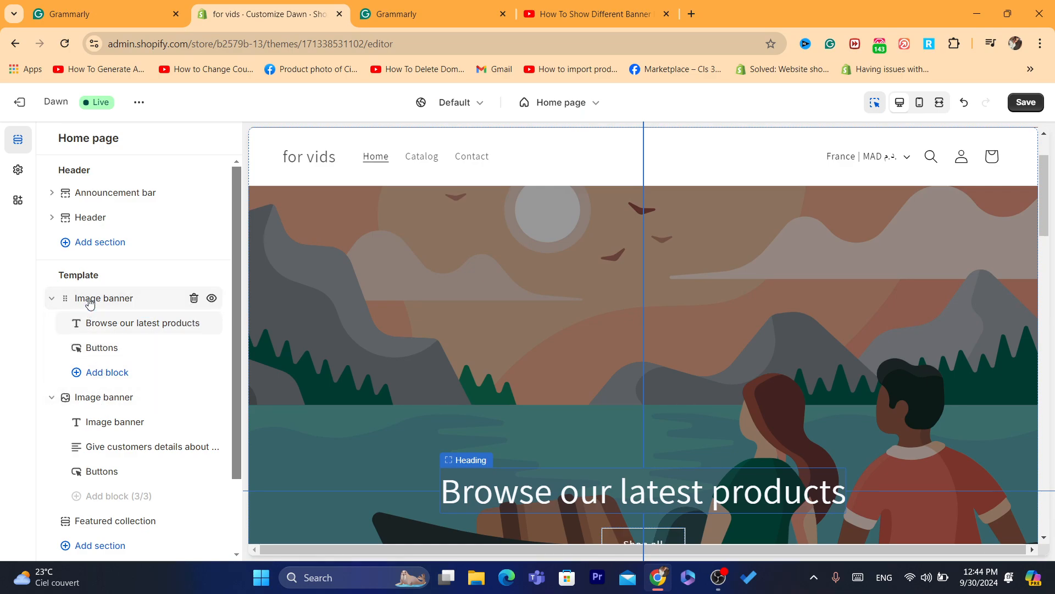
mouse_move(113, 411)
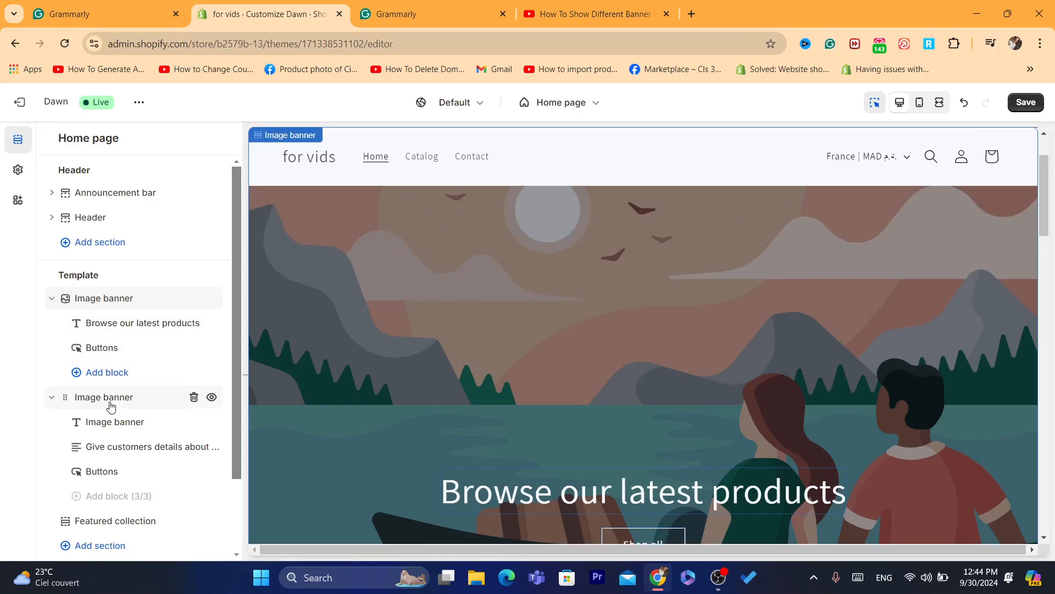
mouse_move(88, 398)
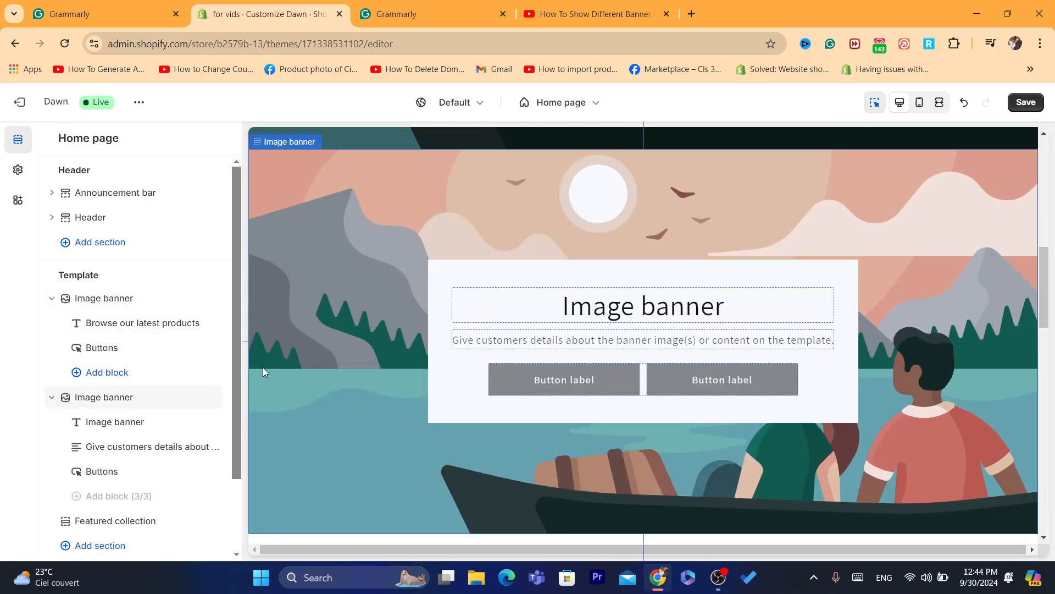
left_click(717, 577)
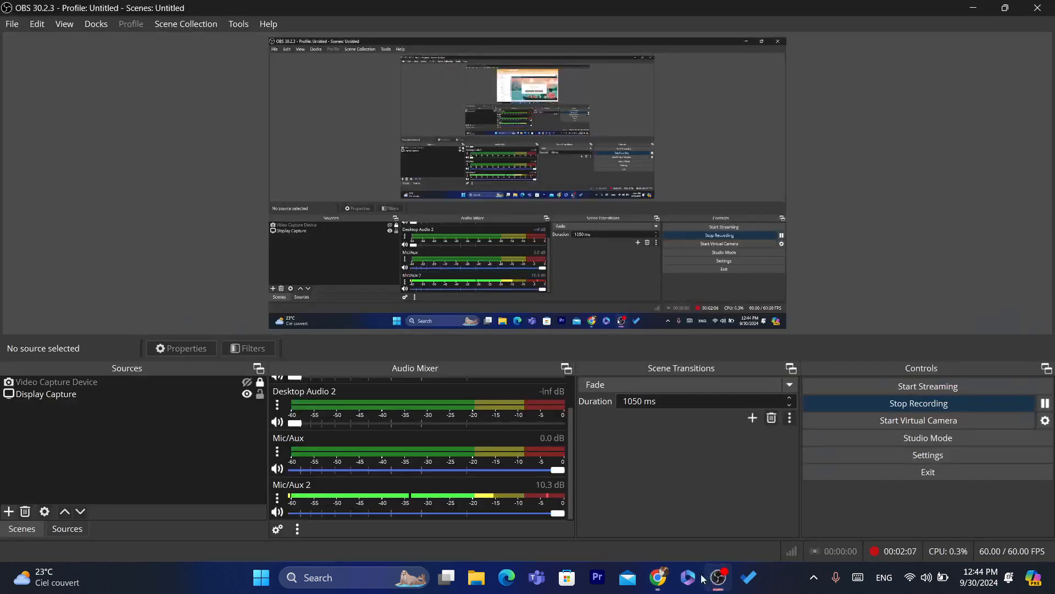
left_click(658, 577)
- Set the upper image banner's first image to person-fishing-on-the-beach-is-silhouetted-at-sunset and save the theme
left_click(107, 306)
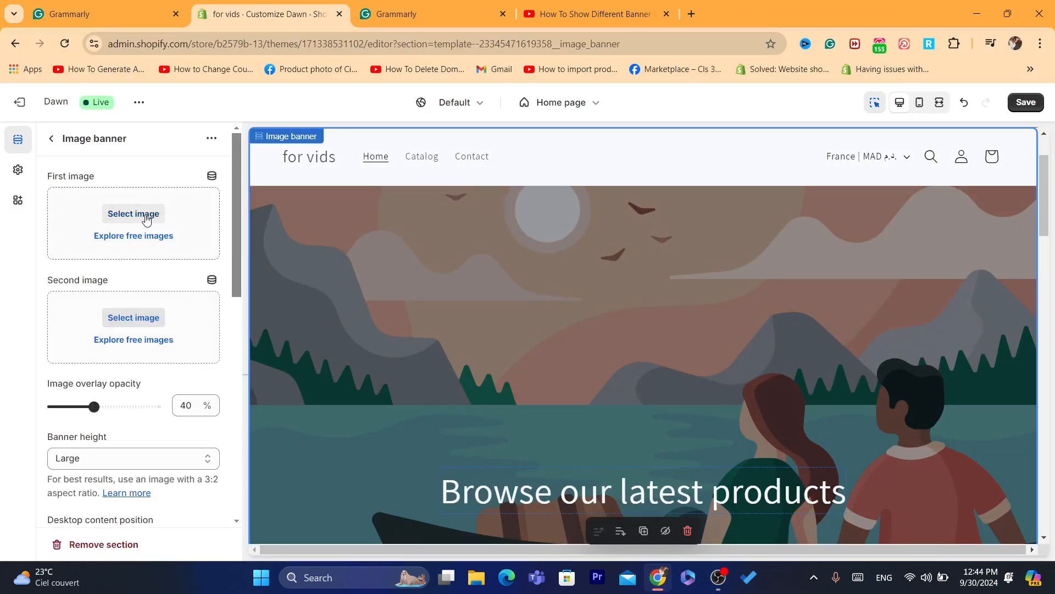
left_click(137, 219)
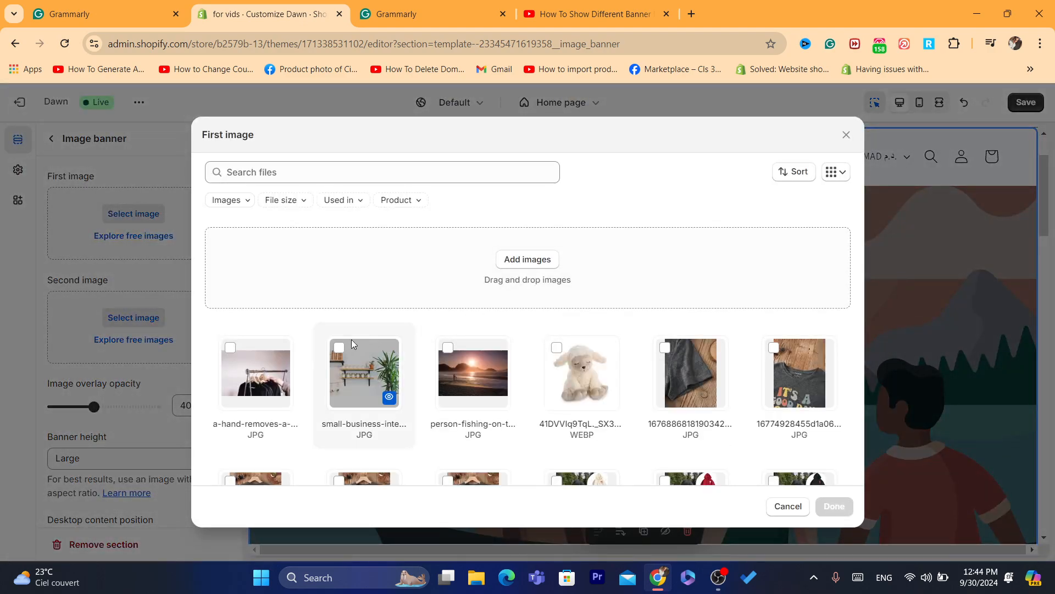
left_click(443, 350)
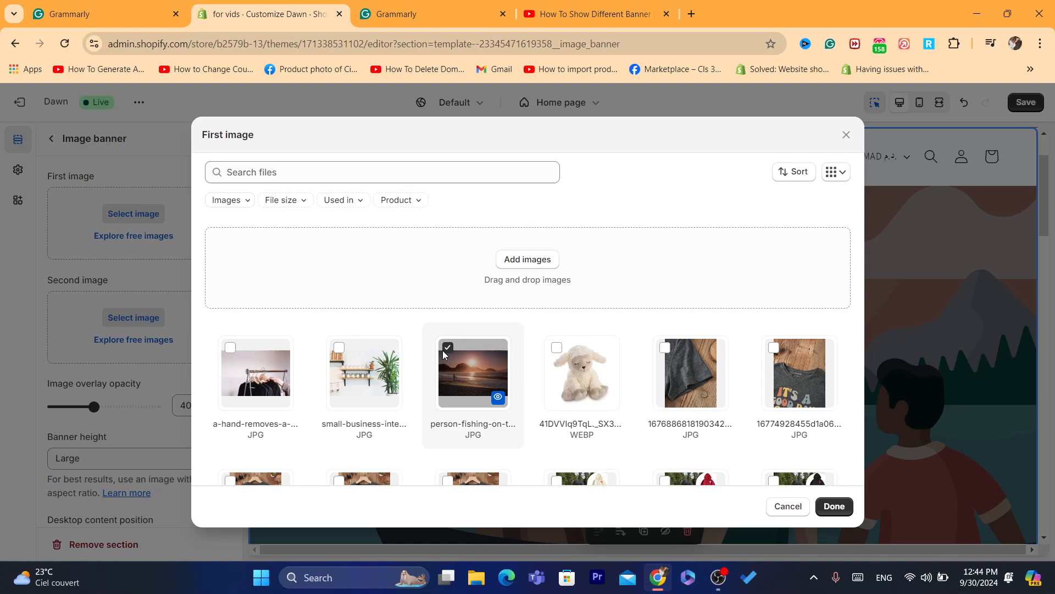
left_click(834, 506)
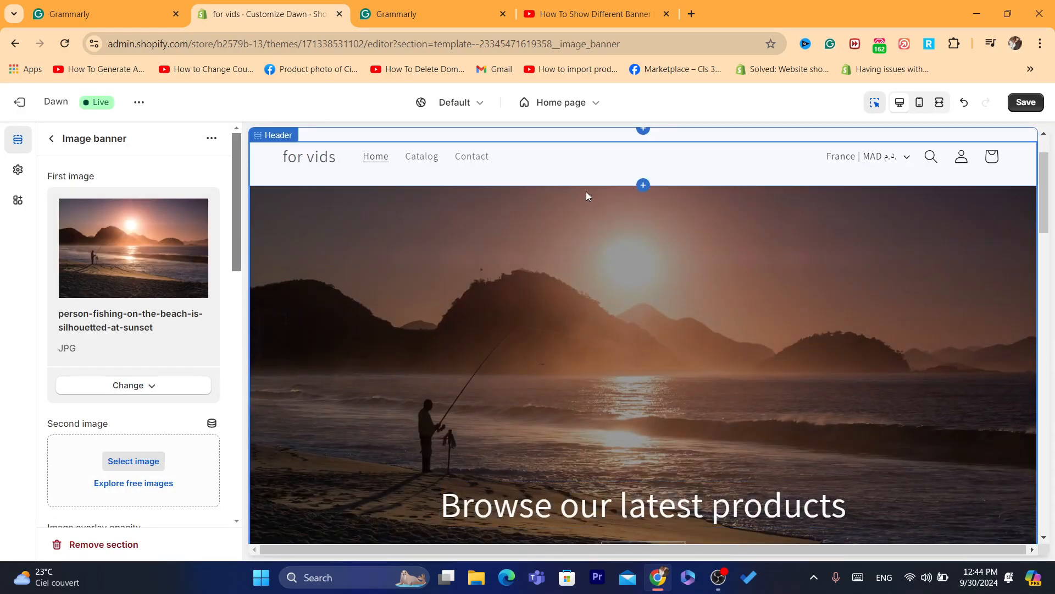
left_click(1030, 109)
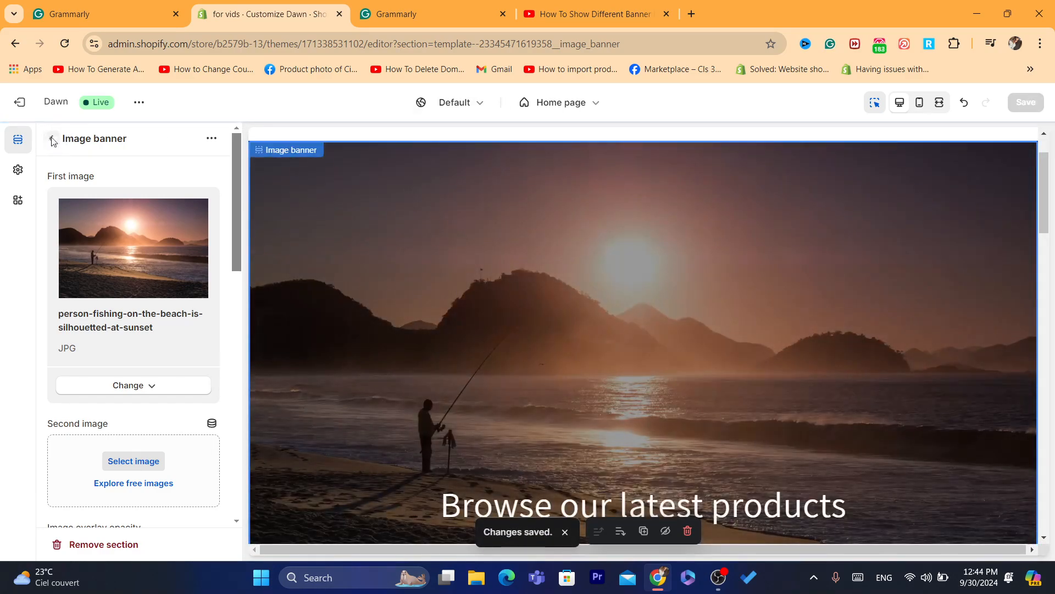
- Set the second image banner's first image to small-business-interior, save the theme and return to the home page section list
left_click(52, 139)
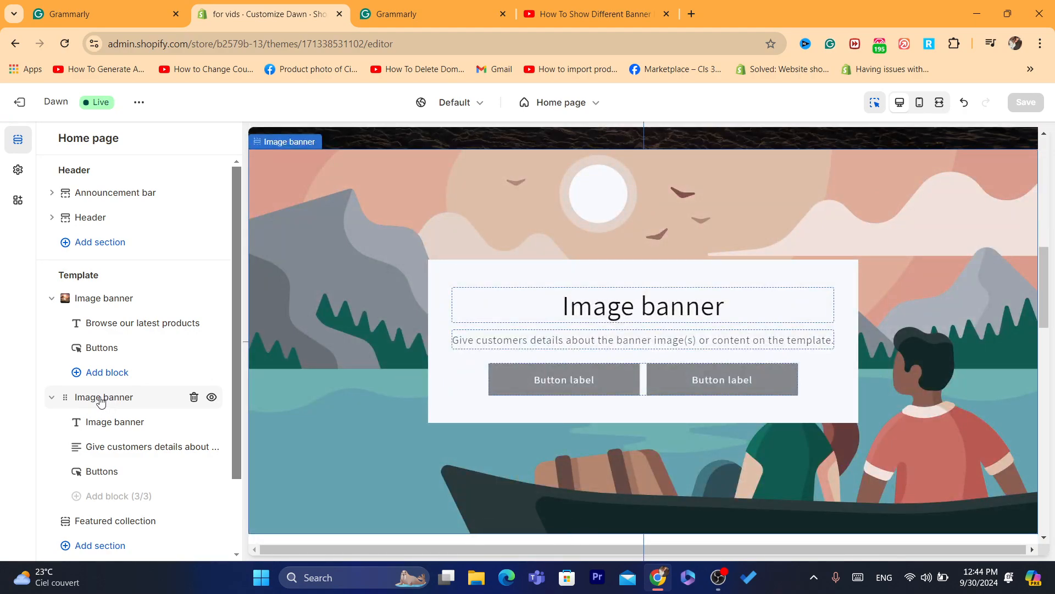
left_click(102, 400)
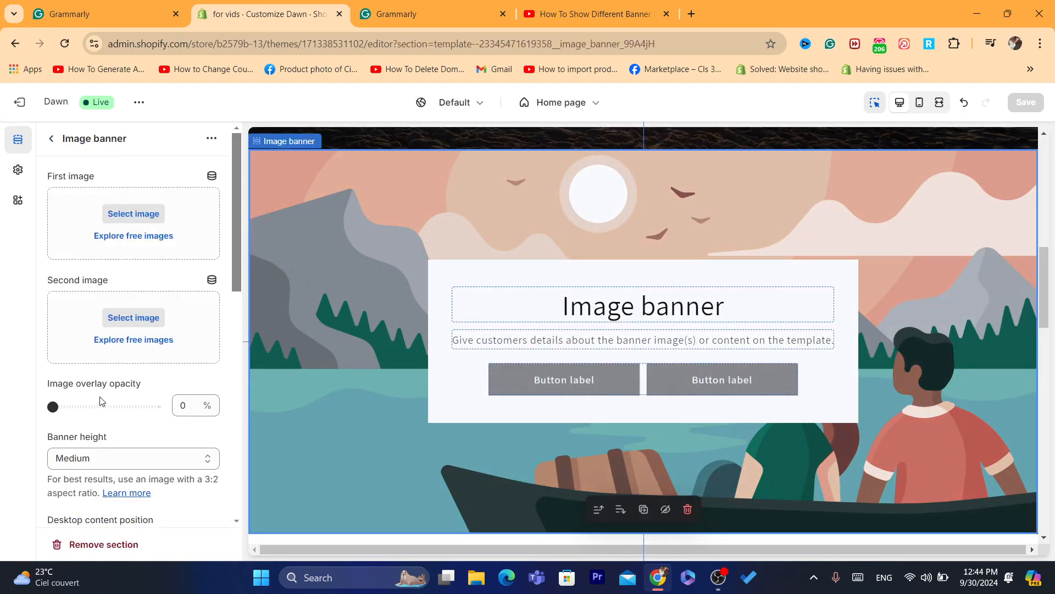
left_click(133, 214)
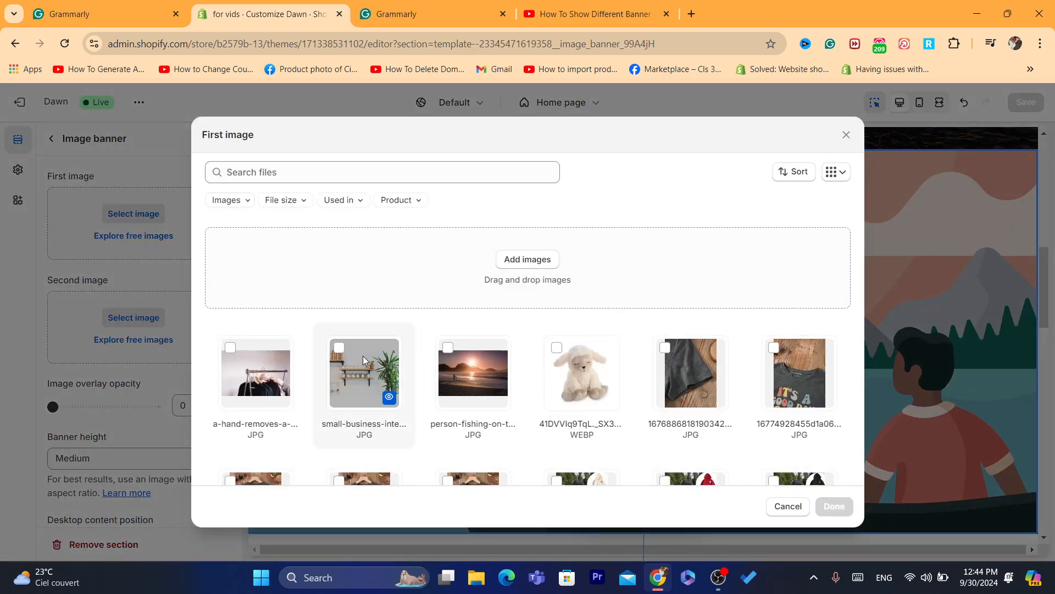
left_click(339, 347)
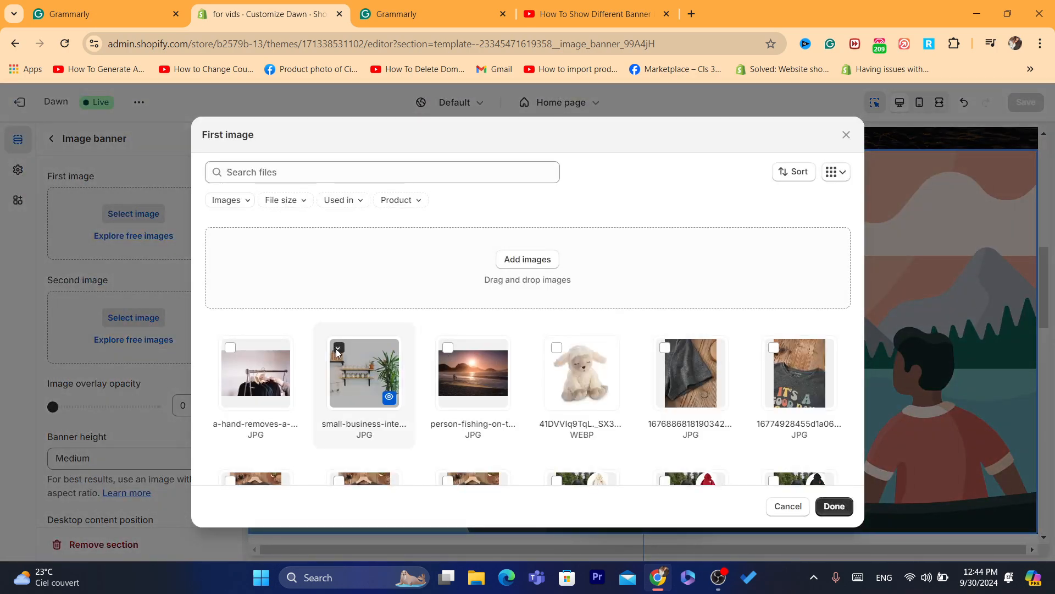
left_click(834, 506)
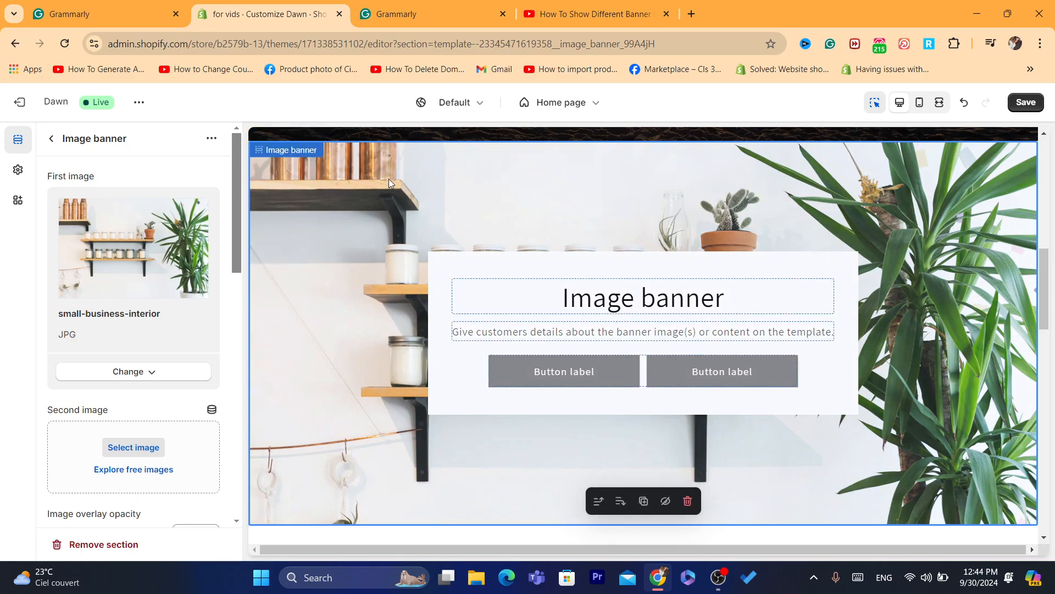
left_click(1026, 102)
left_click(51, 138)
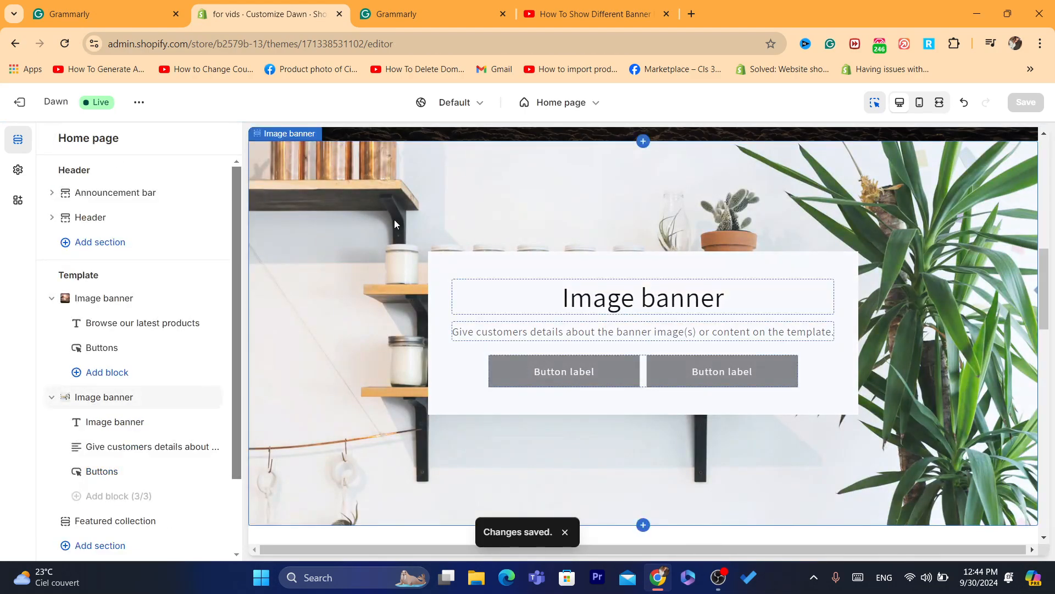
- Switch to the Grammarly document and copy the mobile CSS rule with min-width: 750px
left_click(406, 13)
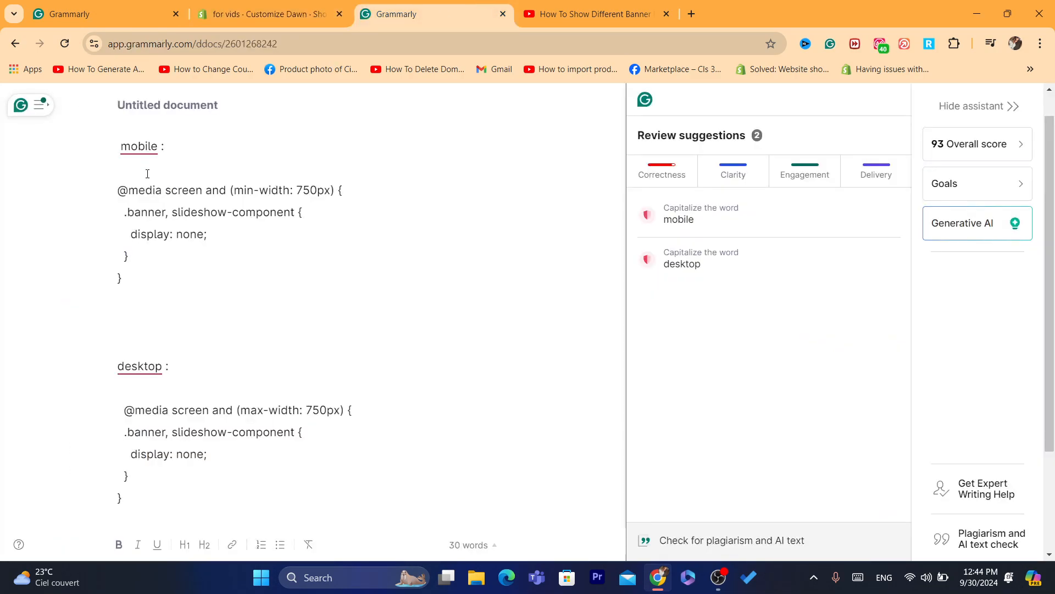
left_click_drag(119, 190, 194, 276)
key("ctrl+c")
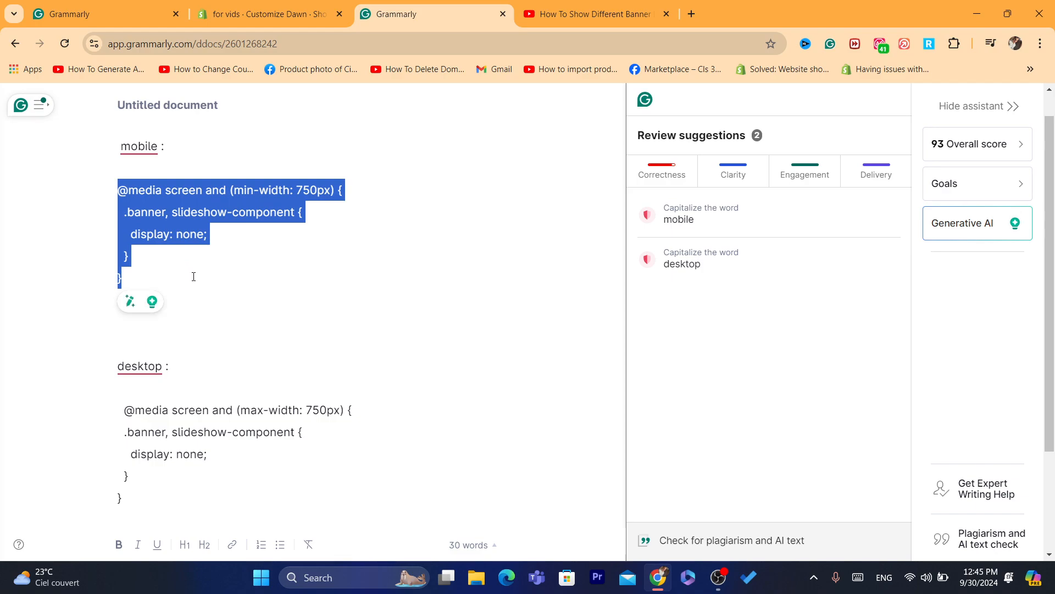
- Return to the Shopify theme editor and open the custom CSS settings of the second image banner
left_click(270, 13)
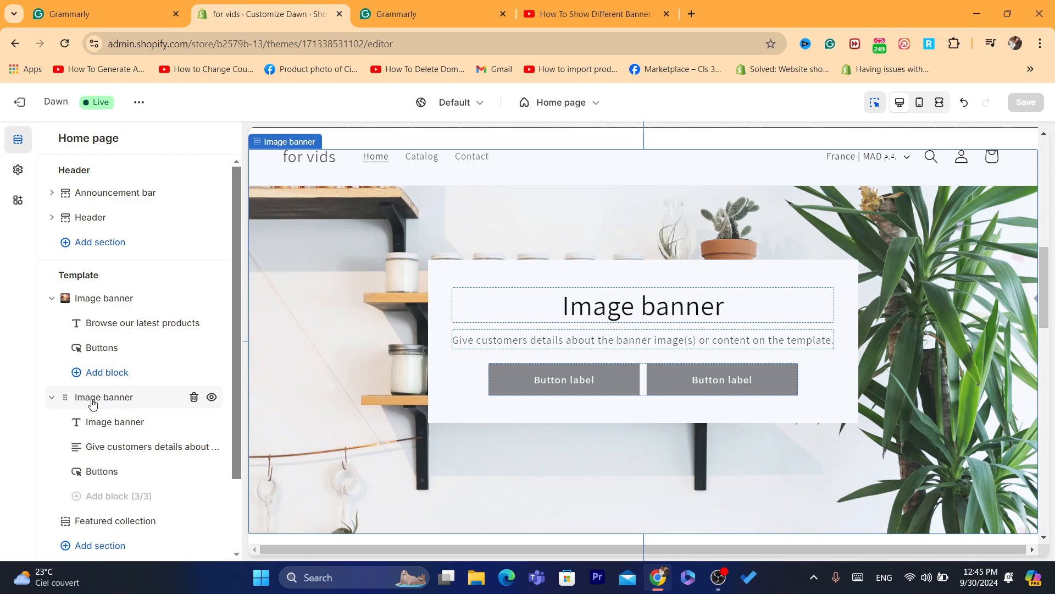
left_click(106, 399)
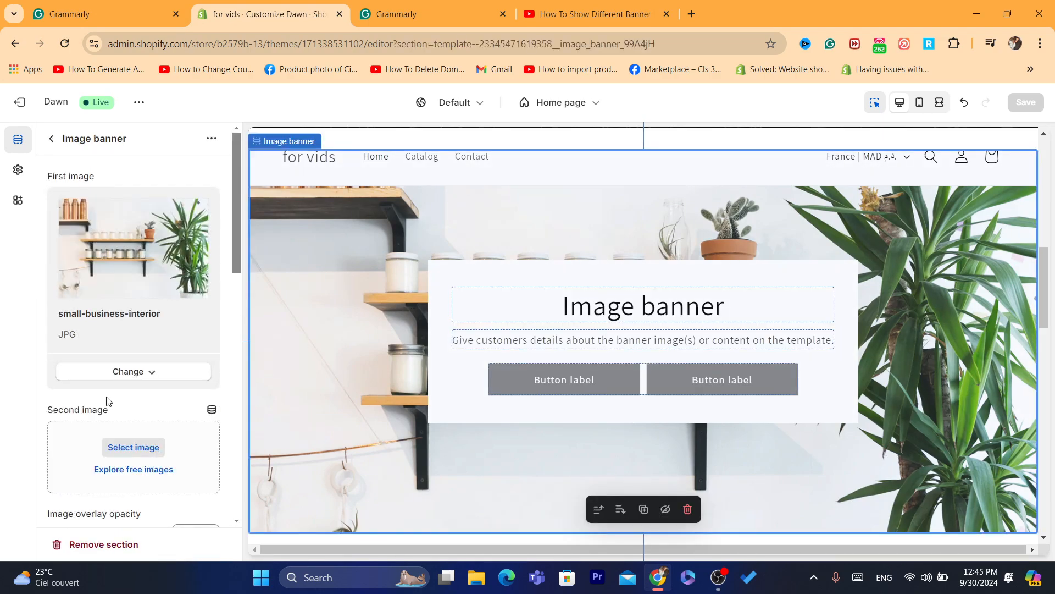
left_click_drag(235, 210, 237, 455)
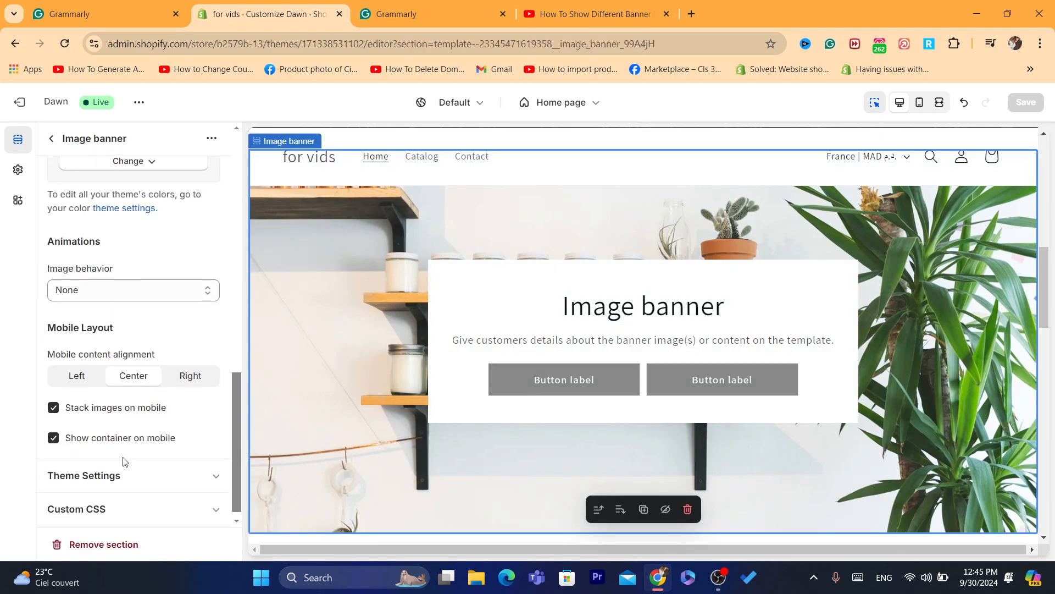
left_click(75, 515)
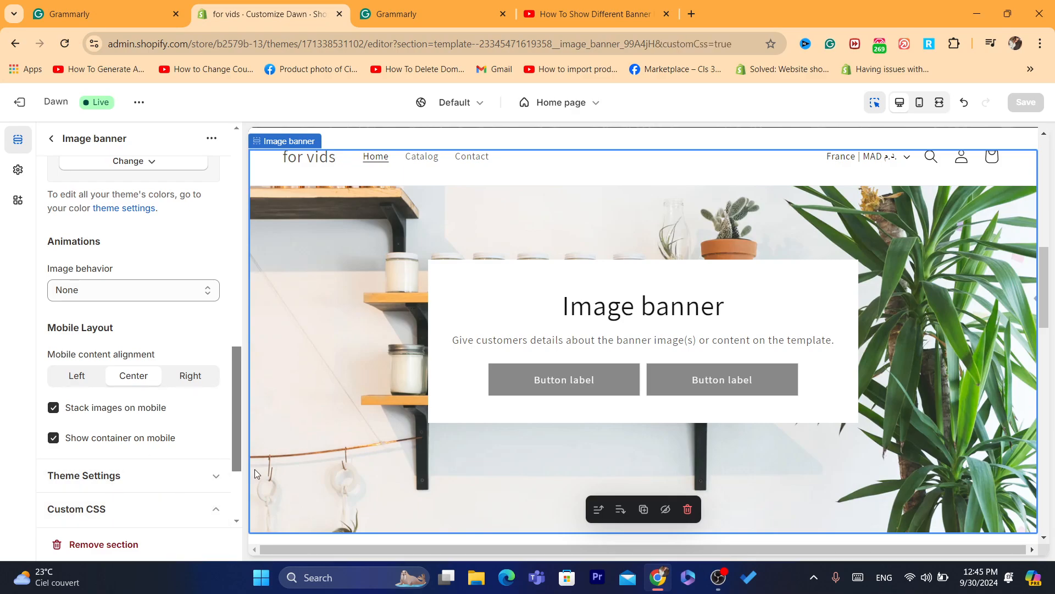
left_click(723, 586)
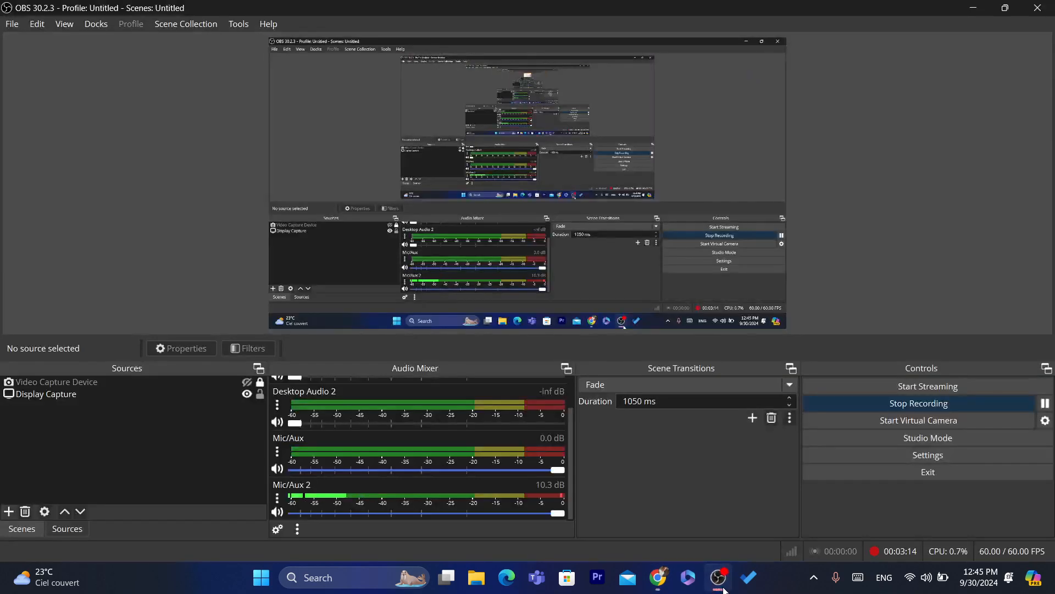
left_click(658, 578)
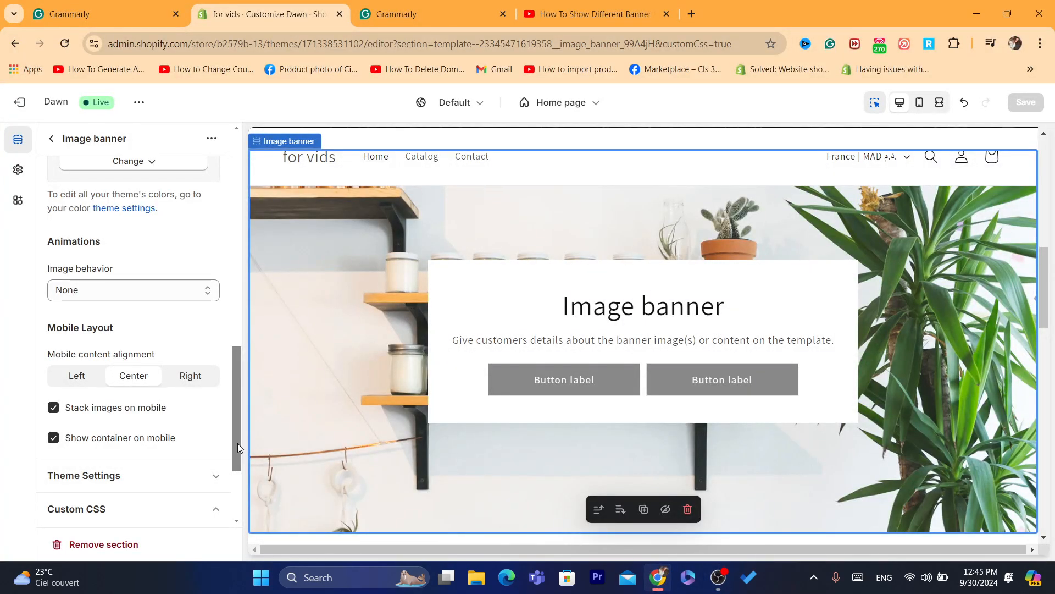
- Paste the copied min-width: 750px rule with display: none as the banner's custom CSS and save the theme
scroll(238, 443, "down", 3)
left_click(87, 421)
key("ctrl+a")
key("ctrl+v")
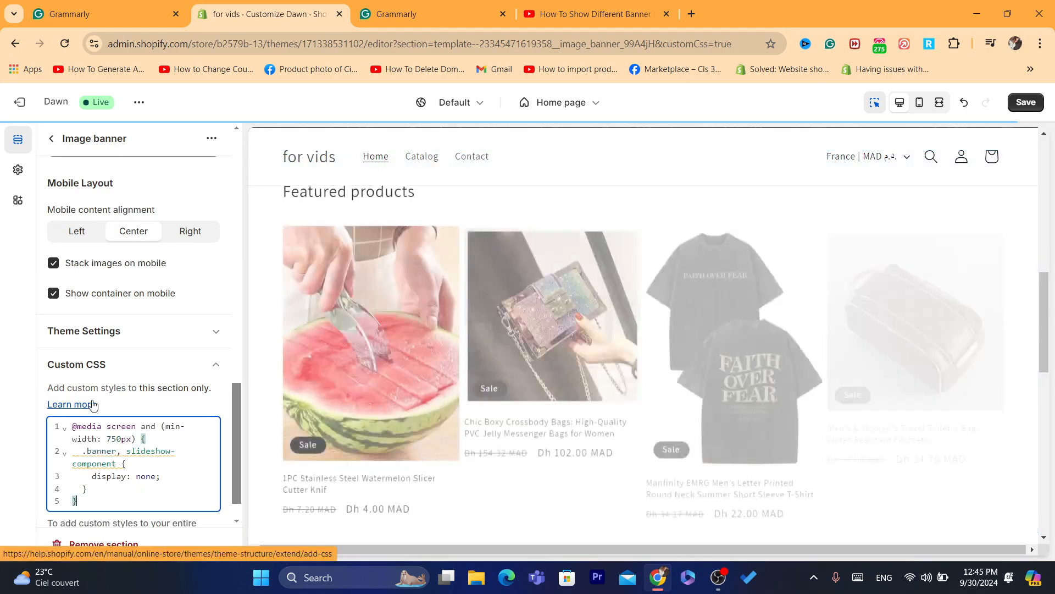
left_click(1026, 109)
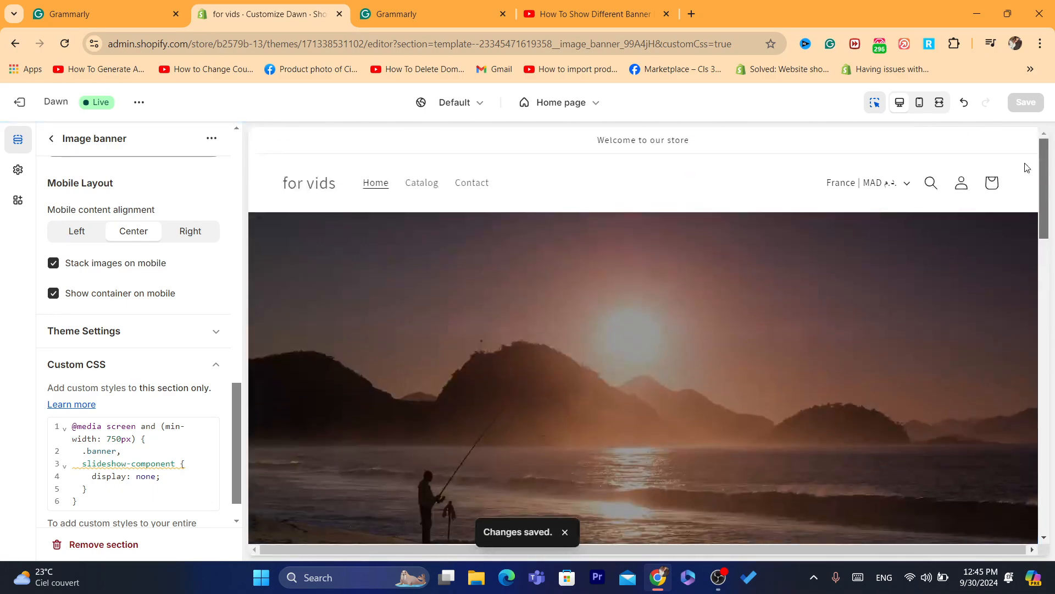
- Open the first image banner's settings and copy the desktop CSS rule with max-width: 750px from the Grammarly document
left_click(48, 141)
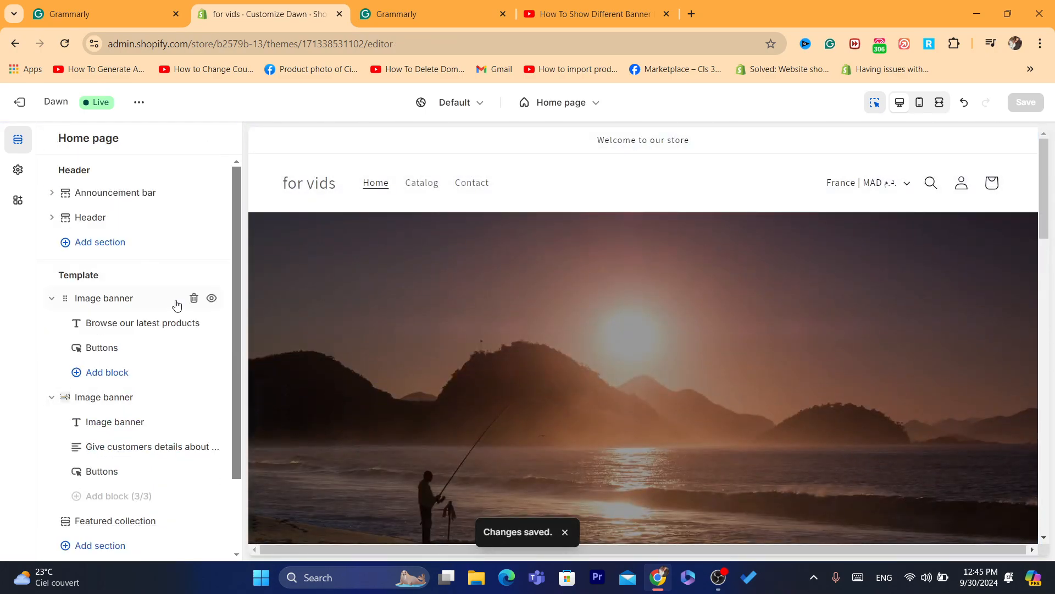
left_click(98, 304)
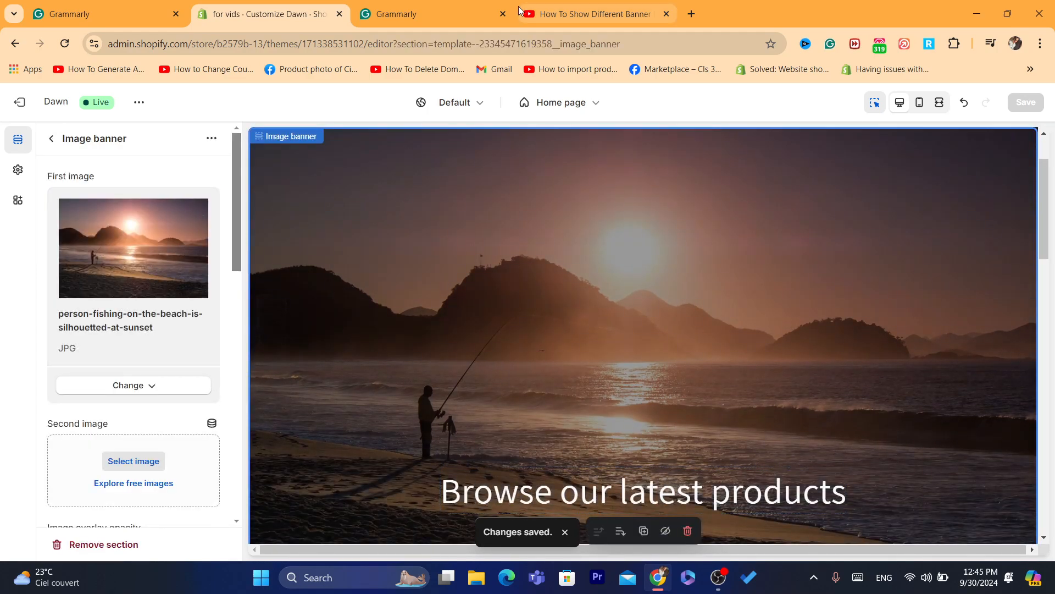
left_click(450, 7)
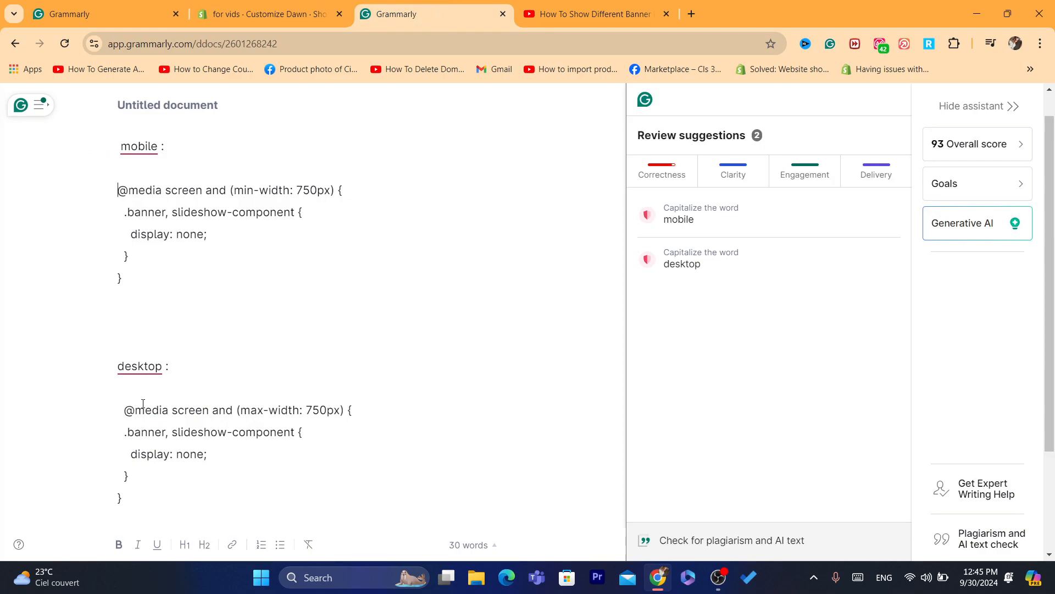
left_click_drag(125, 411, 218, 498)
key("ctrl+c")
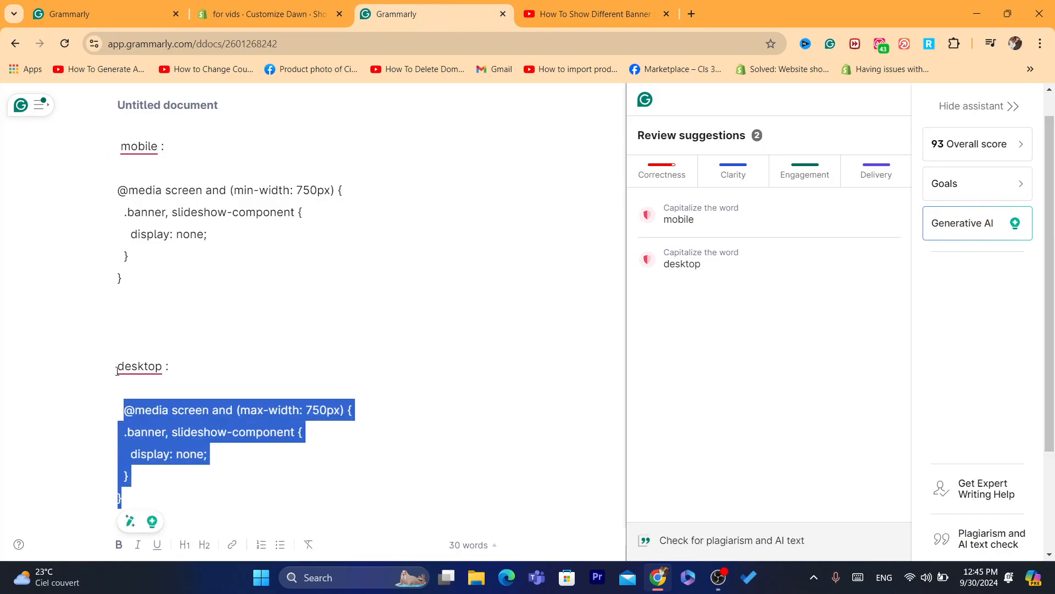
- Return to the Shopify theme editor, paste the max-width: 750px rule as the first image banner's custom CSS and save the theme
left_click(270, 14)
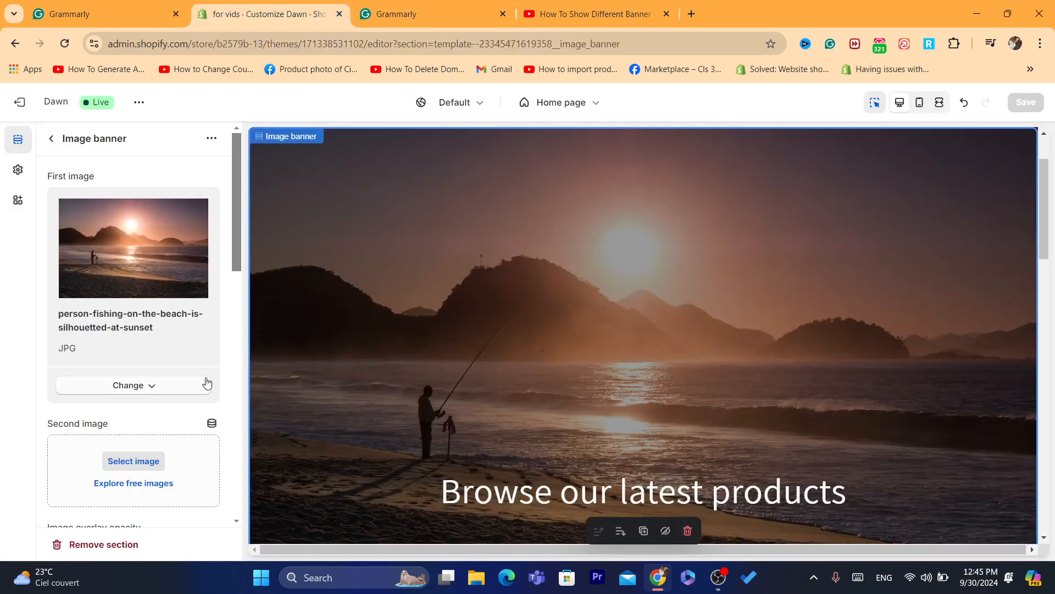
left_click_drag(234, 235, 241, 516)
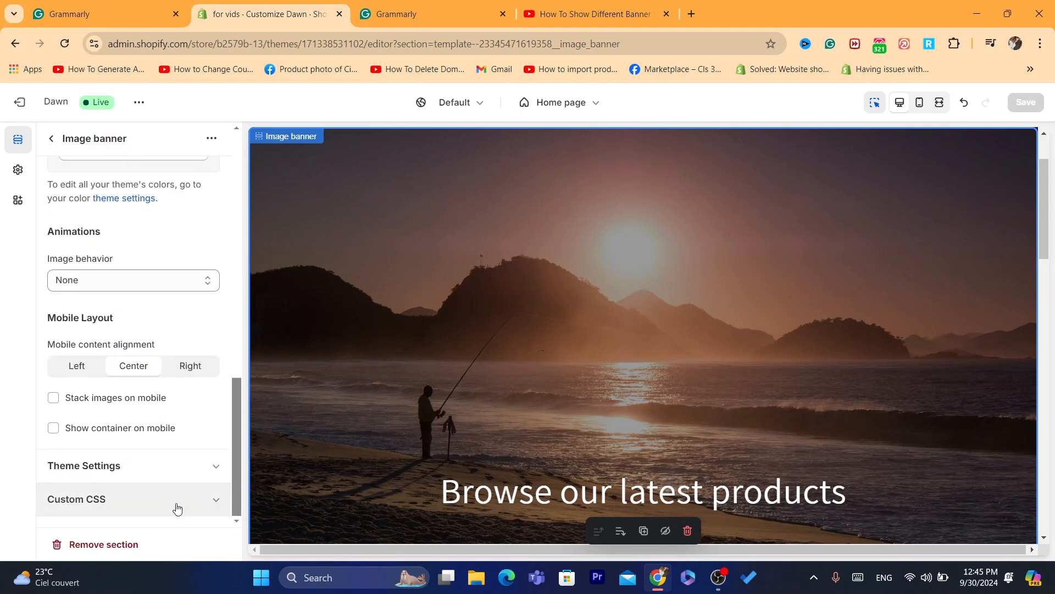
left_click(141, 506)
scroll(237, 407, "down", 3)
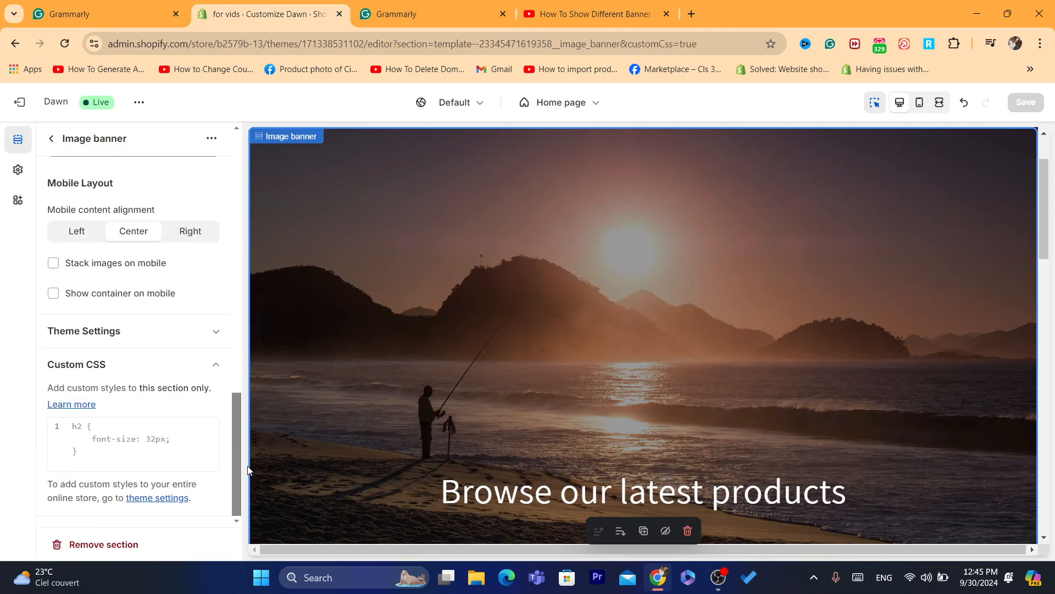
left_click(95, 444)
key("ctrl+v")
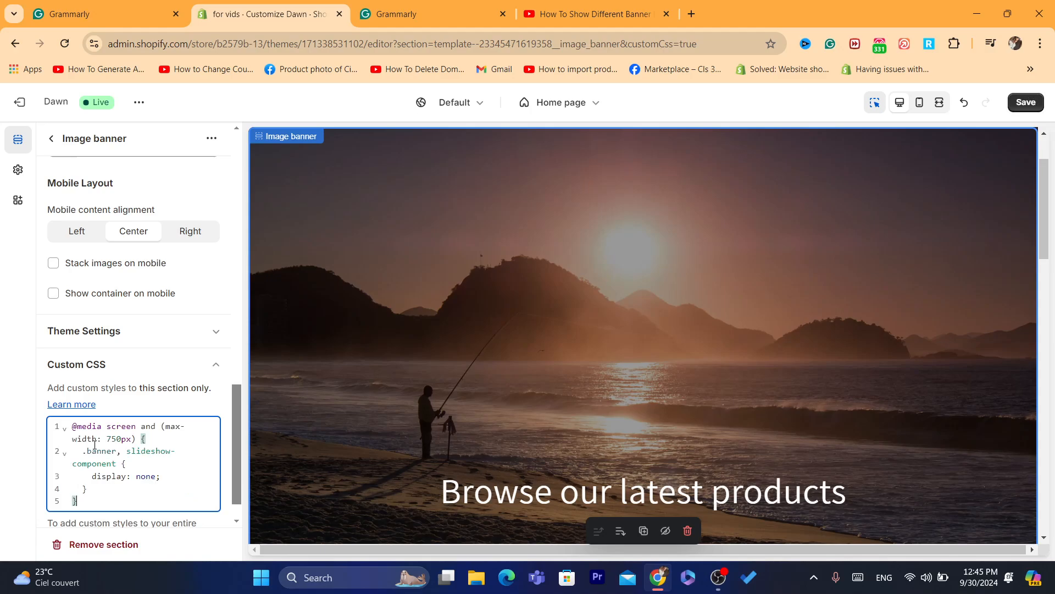
left_click(1038, 113)
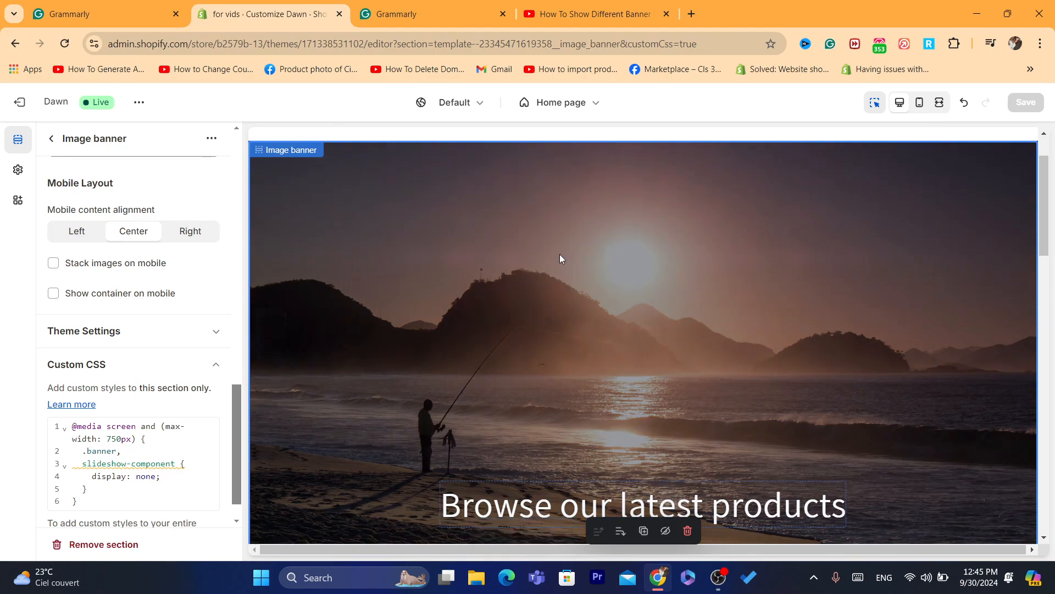
- Check the home page in the mobile preview, and exit the theme editor to a reloaded Themes page
left_click(920, 102)
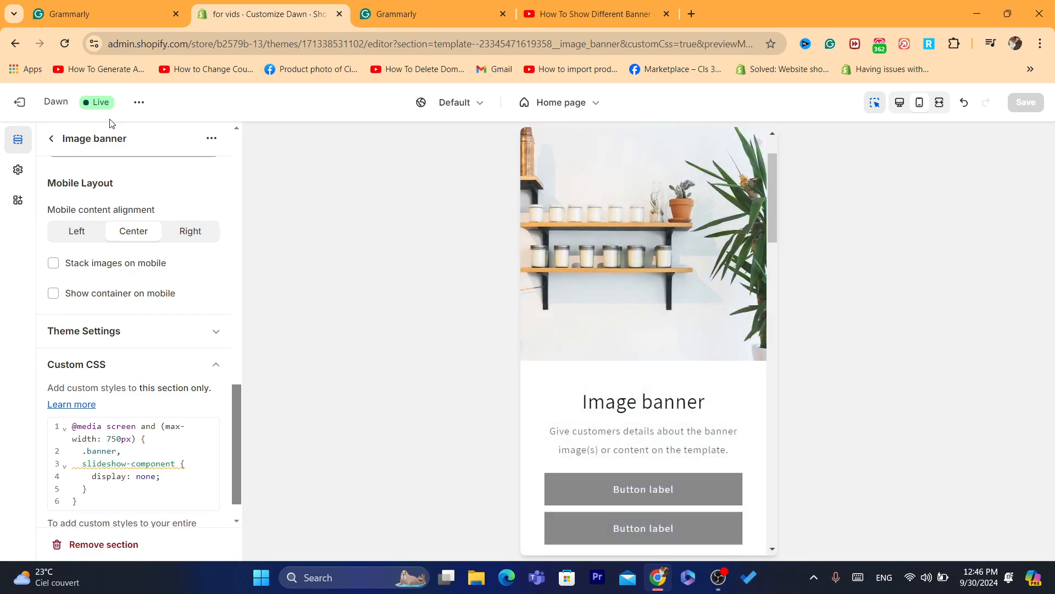
left_click(19, 103)
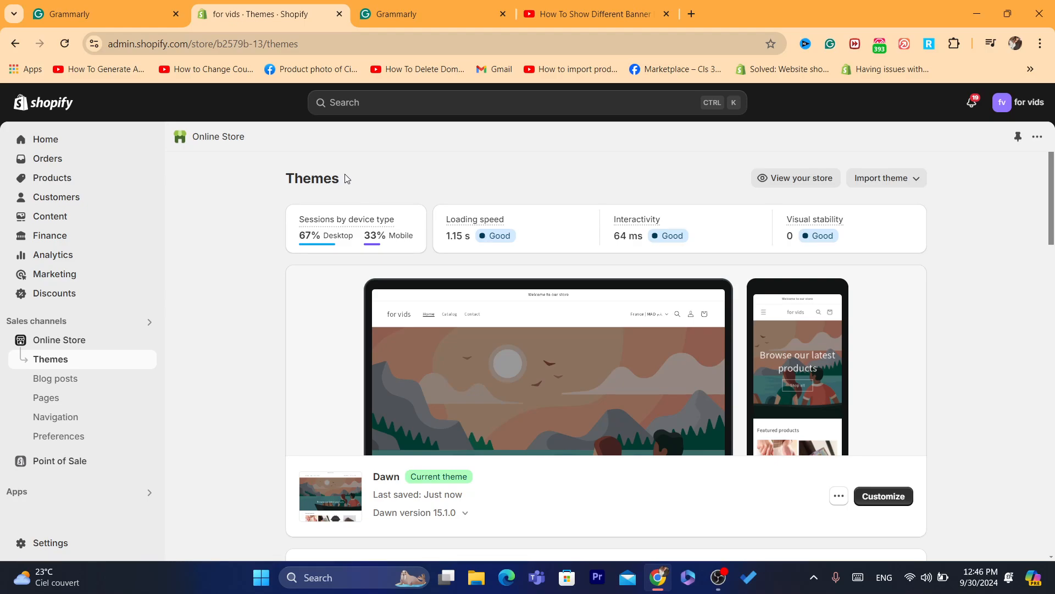
left_click(64, 44)
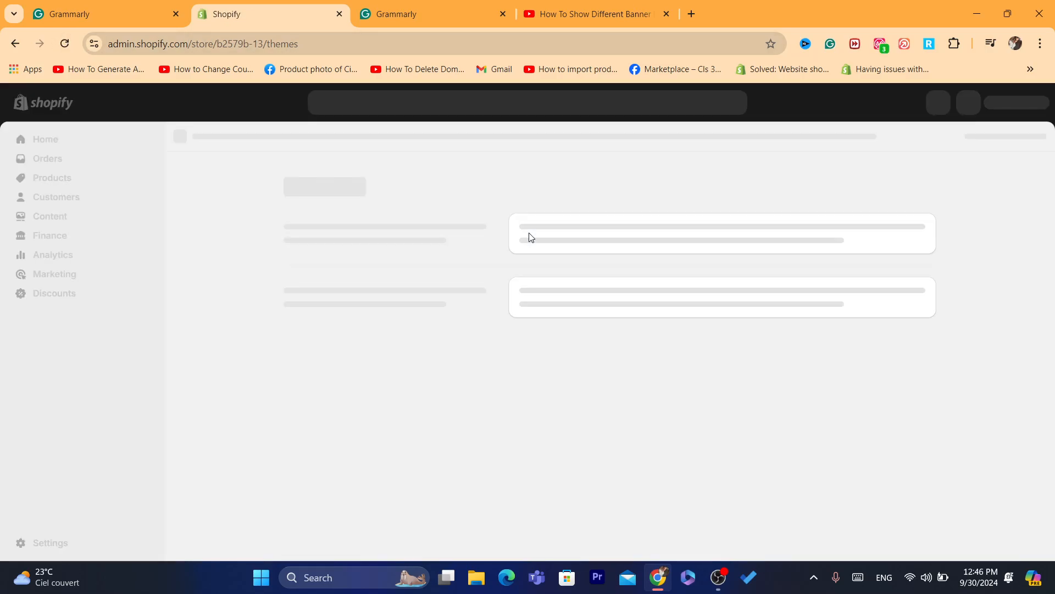